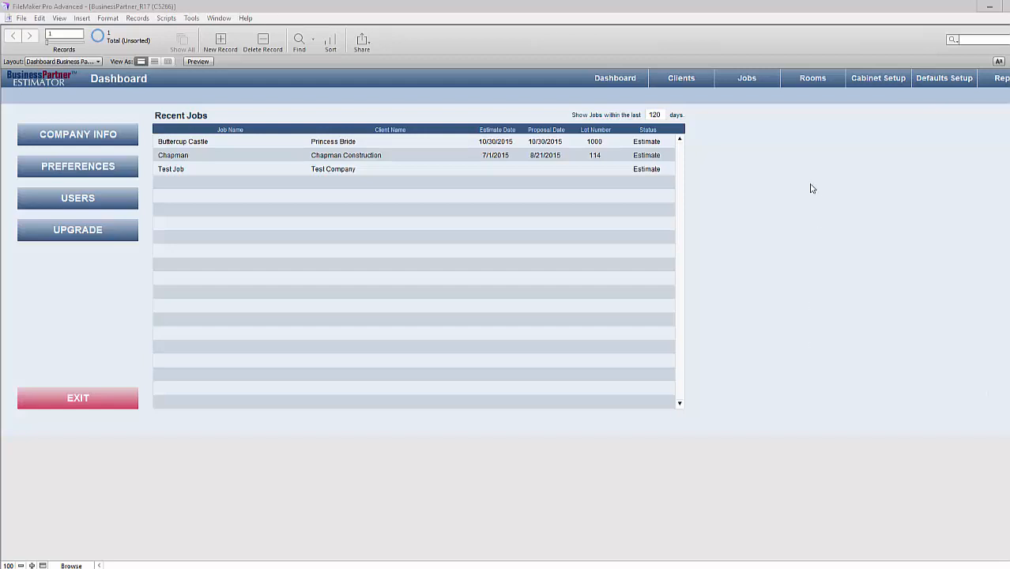
Open the cabinet list from the cabinet setup, replacing its category filter with Vanity.
click(883, 82)
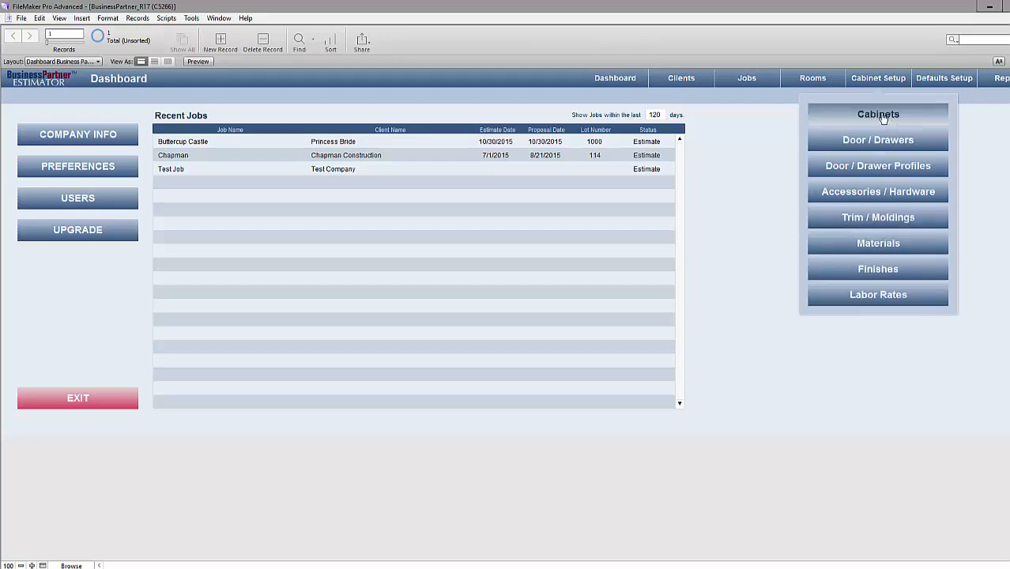
click(874, 117)
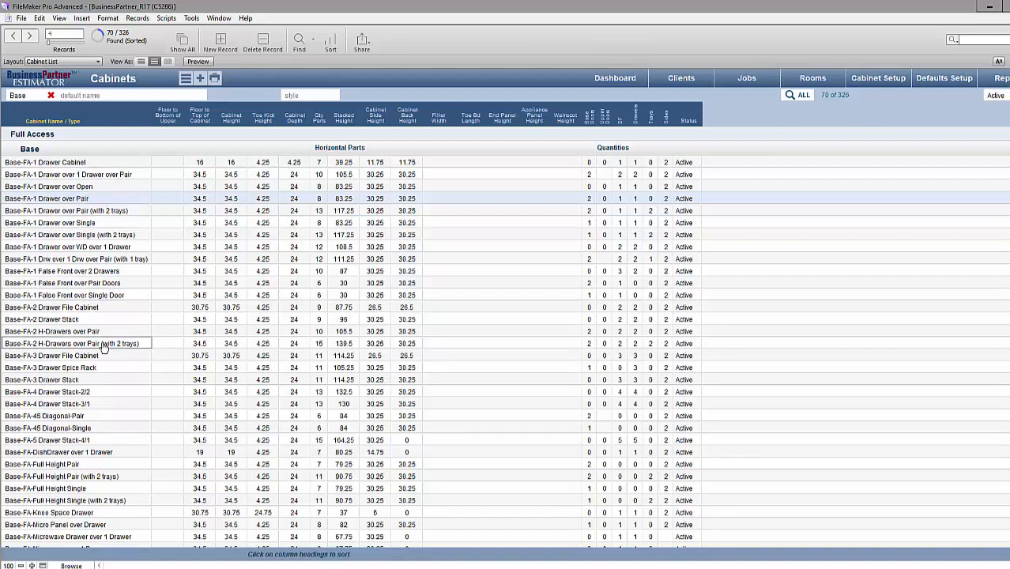
click(28, 151)
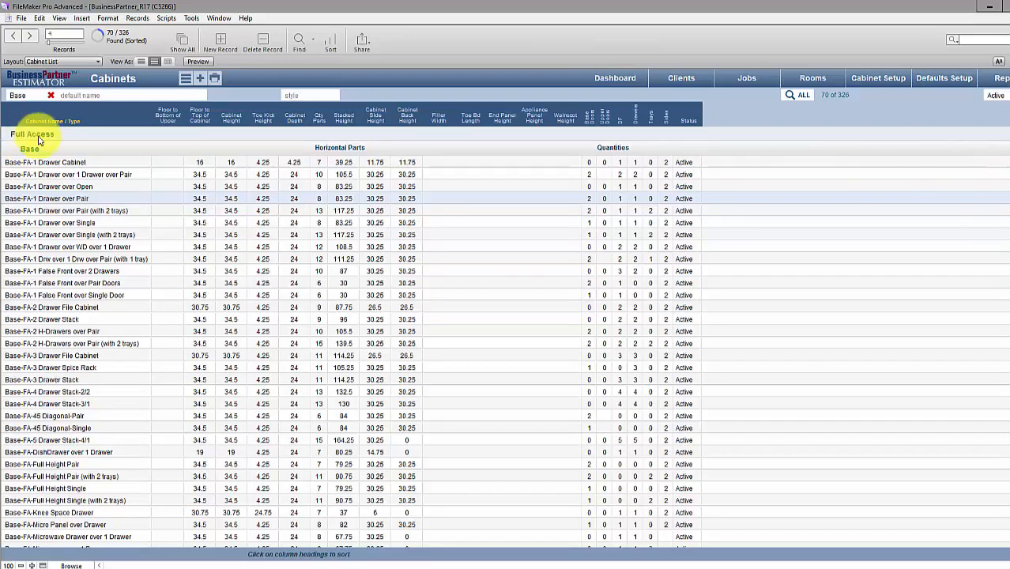
click(51, 98)
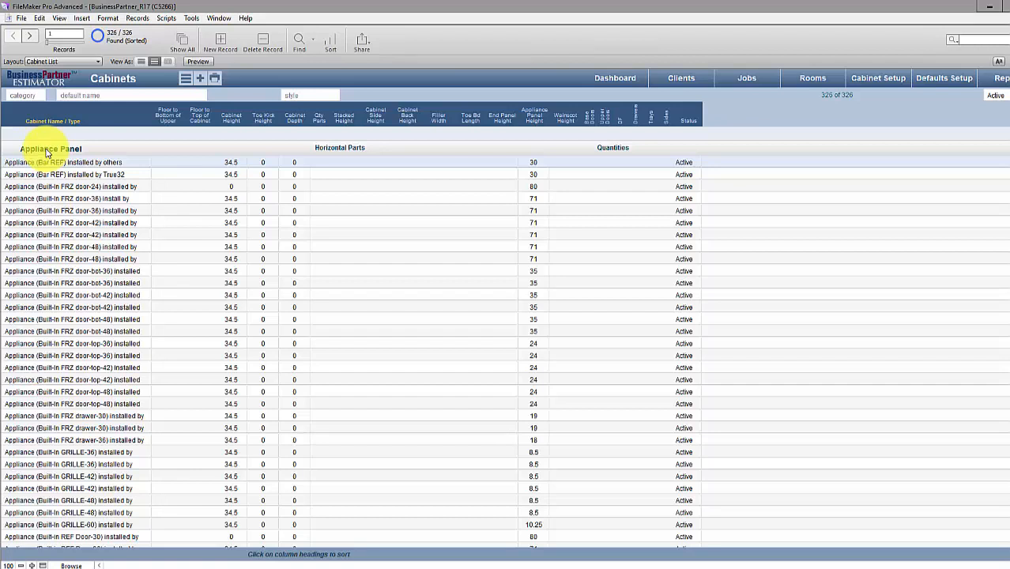
click(30, 96)
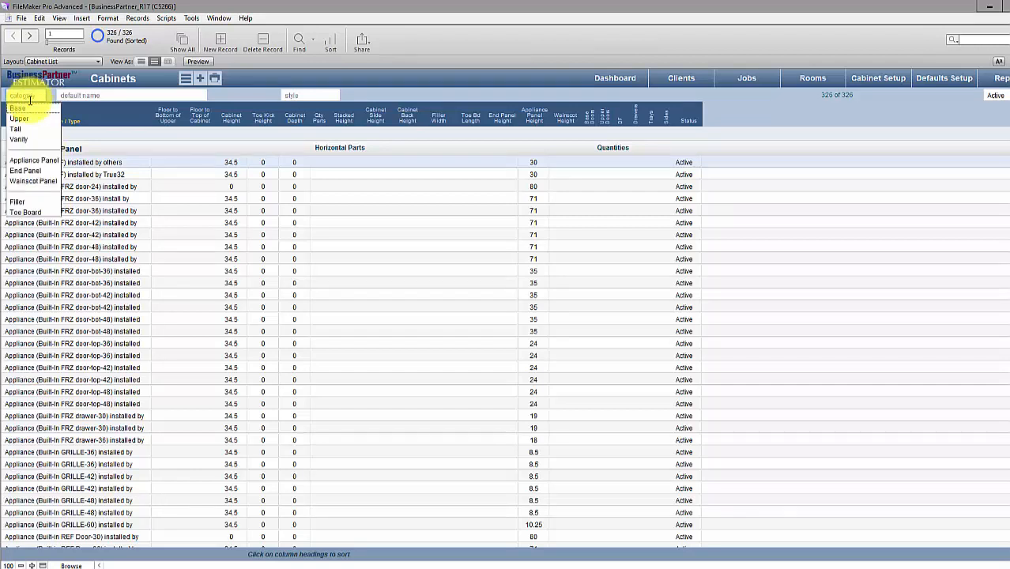
click(24, 139)
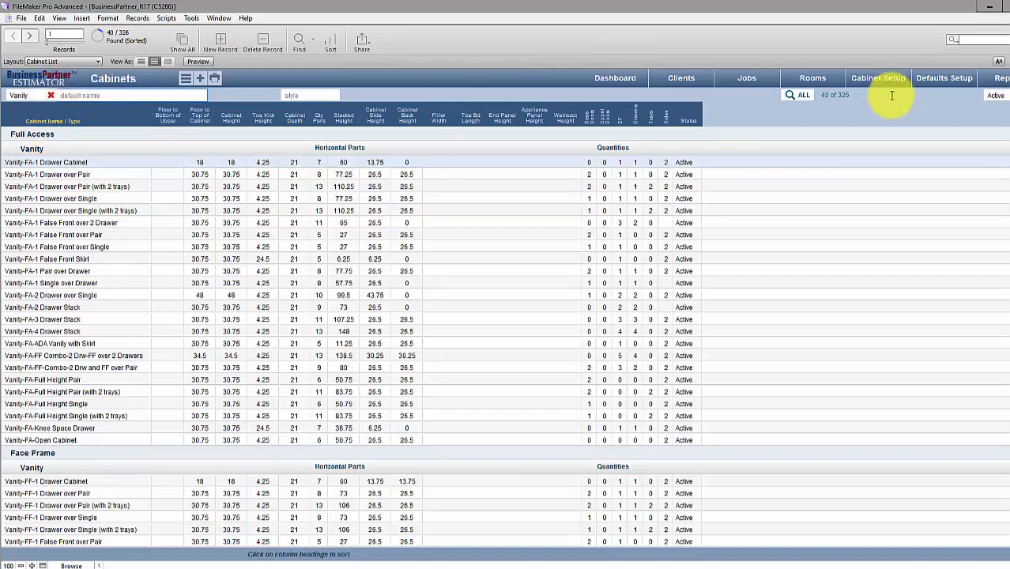
Show all cabinets, then open the Base-FA-1 Drawer over Pair record from the Base category.
click(799, 98)
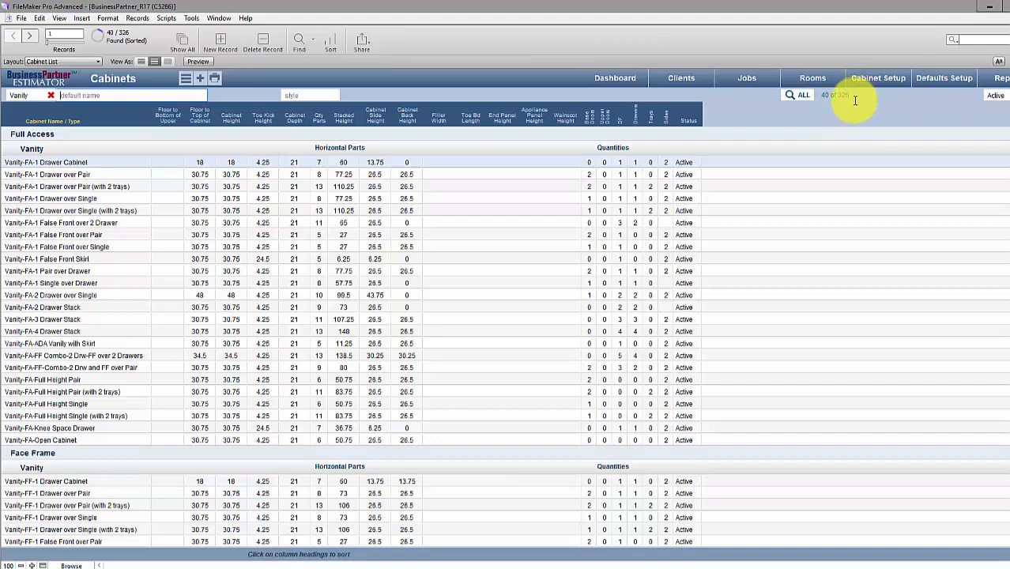
click(801, 95)
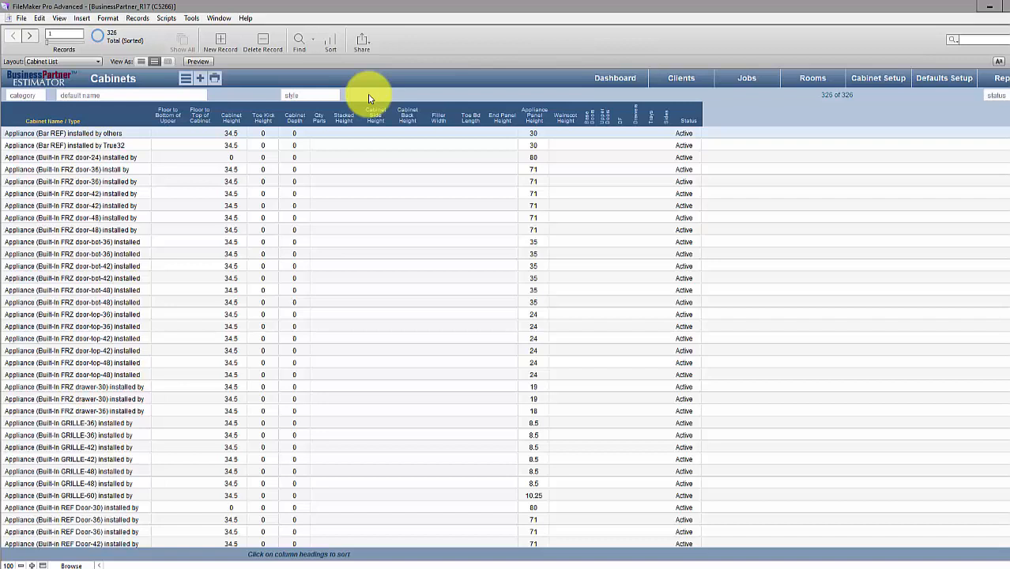
click(23, 94)
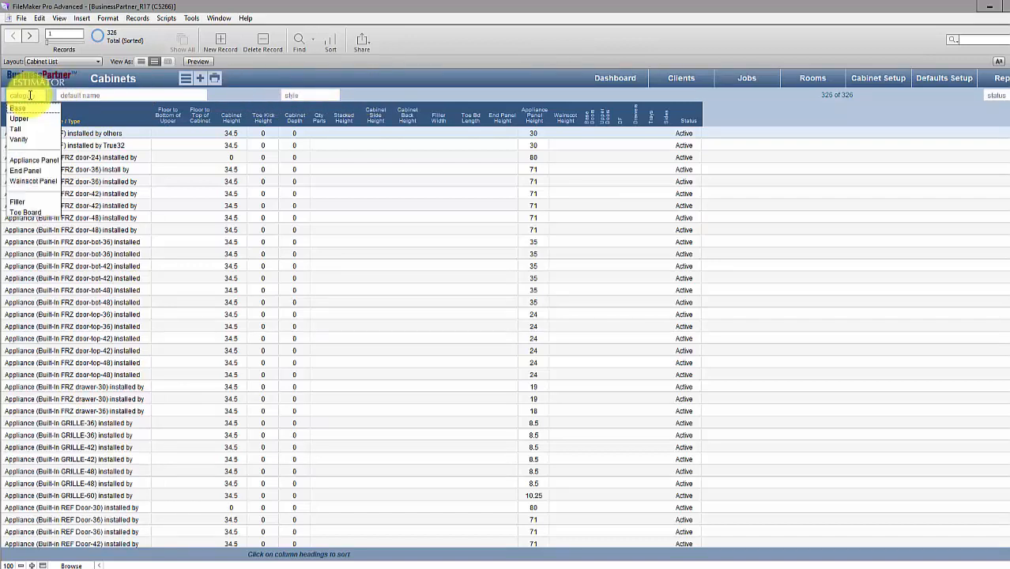
click(24, 108)
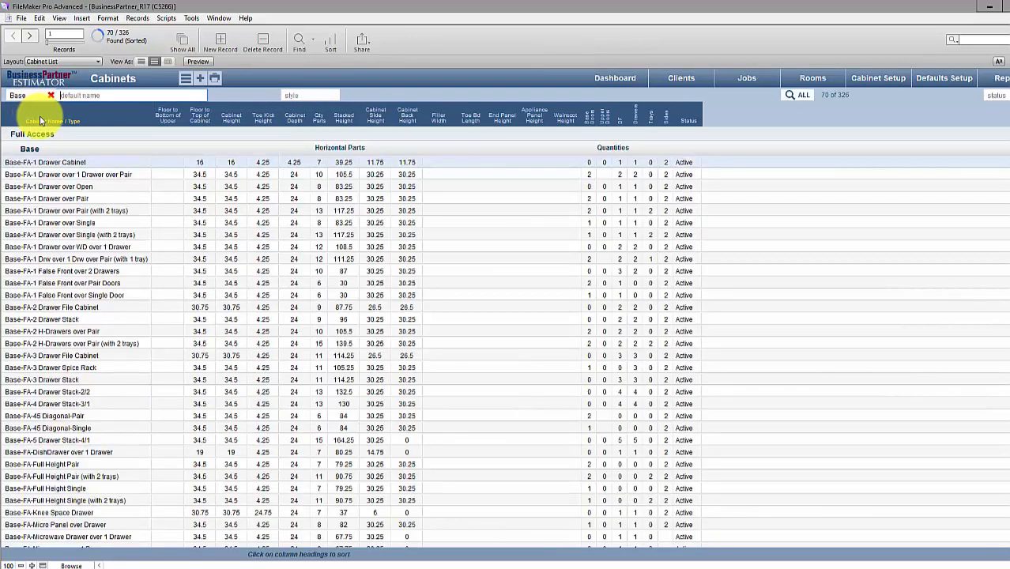
click(76, 206)
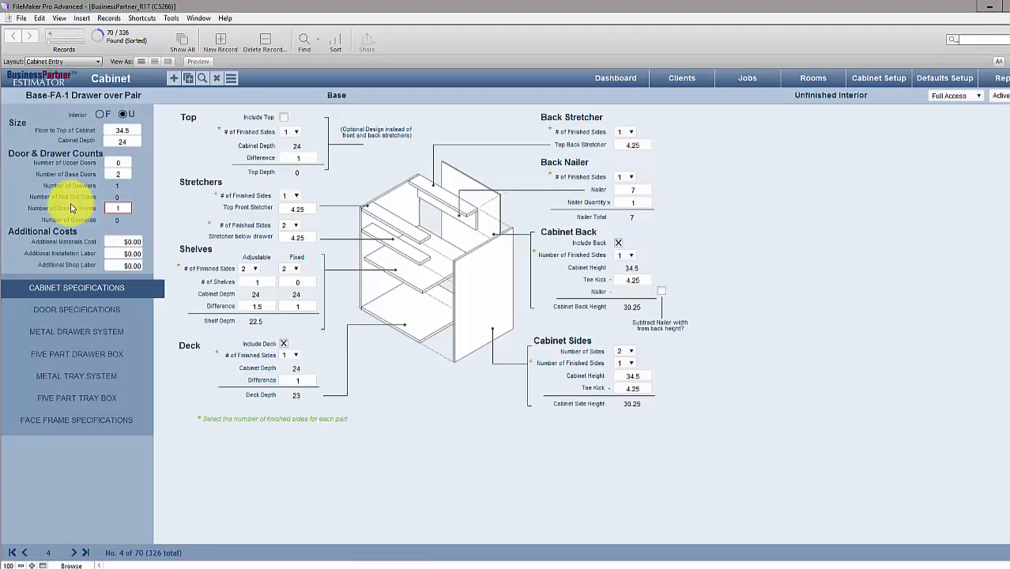
Return to the cabinet list, reset it, and reopen Base-FA-1 Drawer over Pair through the Base category filter.
click(231, 81)
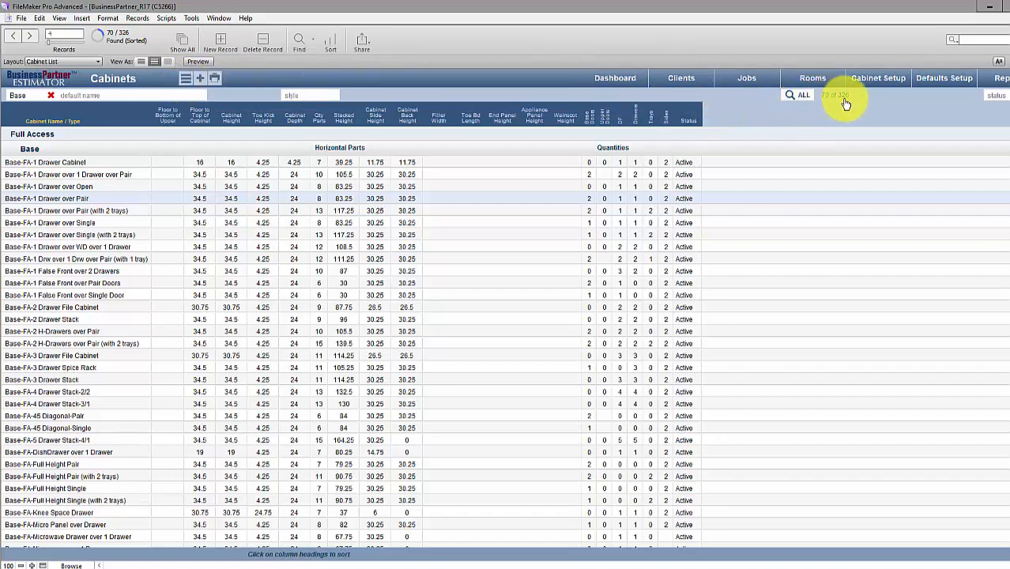
click(185, 80)
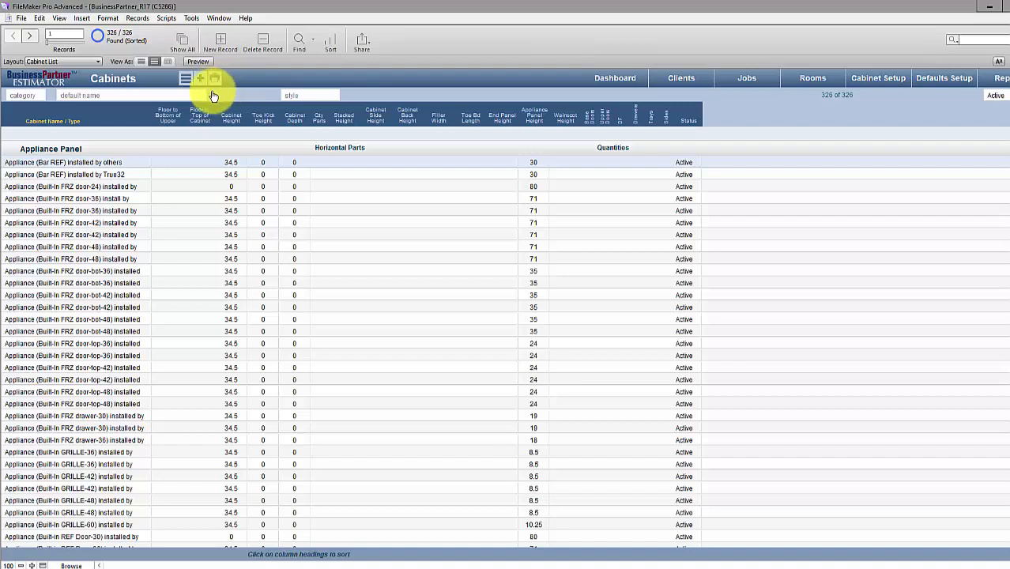
click(31, 95)
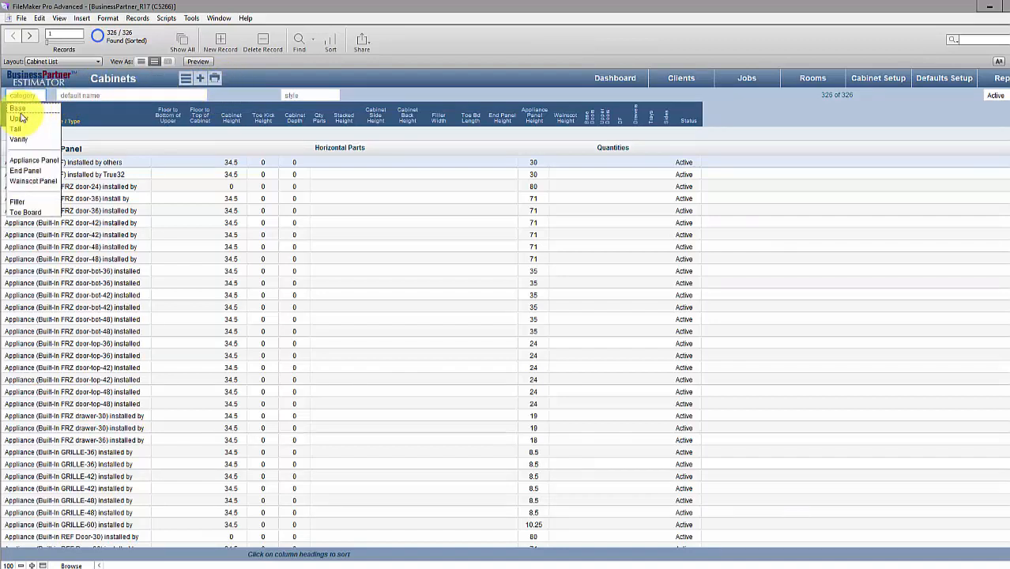
click(17, 109)
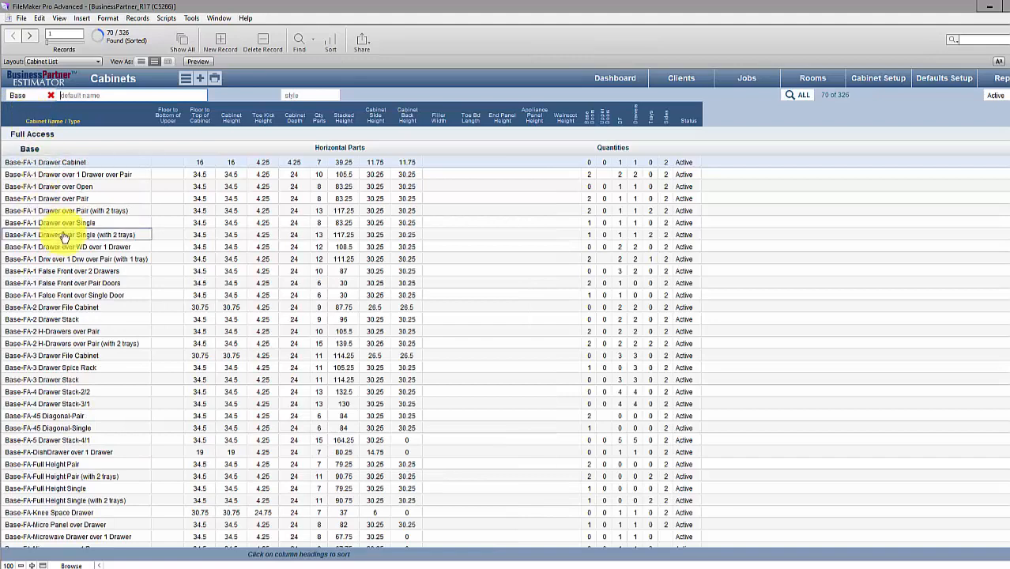
click(57, 198)
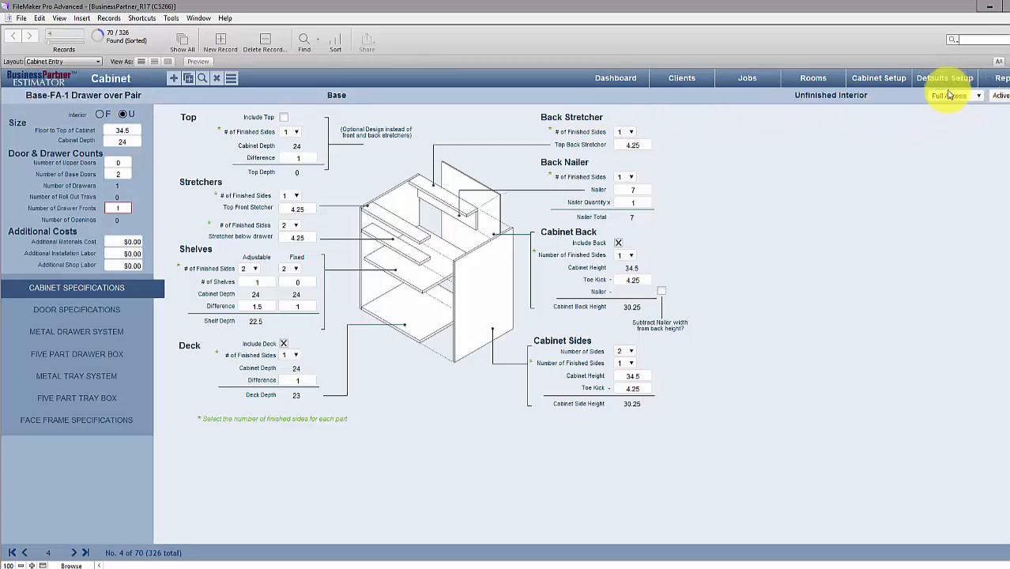
Check the available style and status options for the cabinet, keeping the style at Full Access.
click(977, 98)
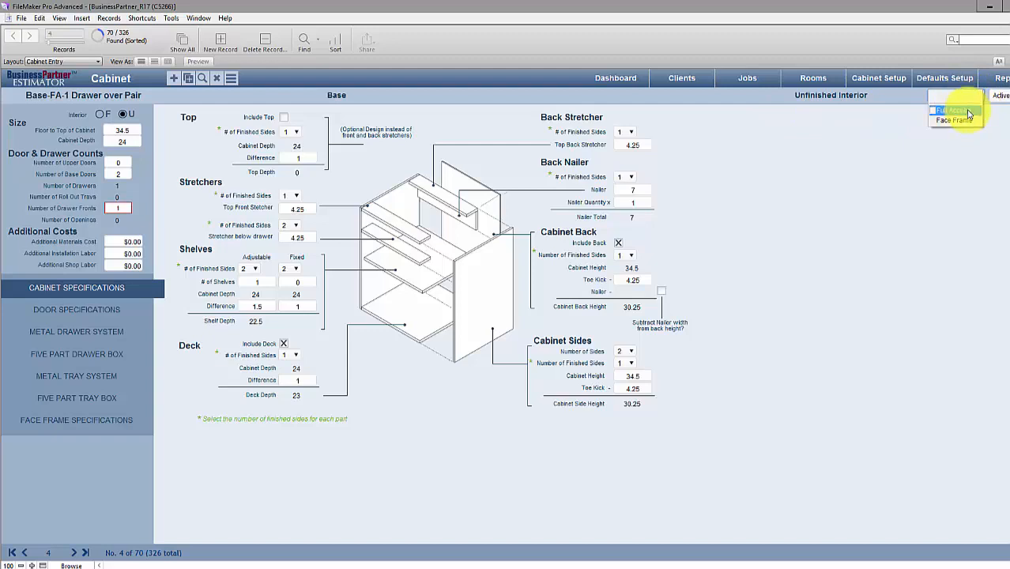
click(967, 111)
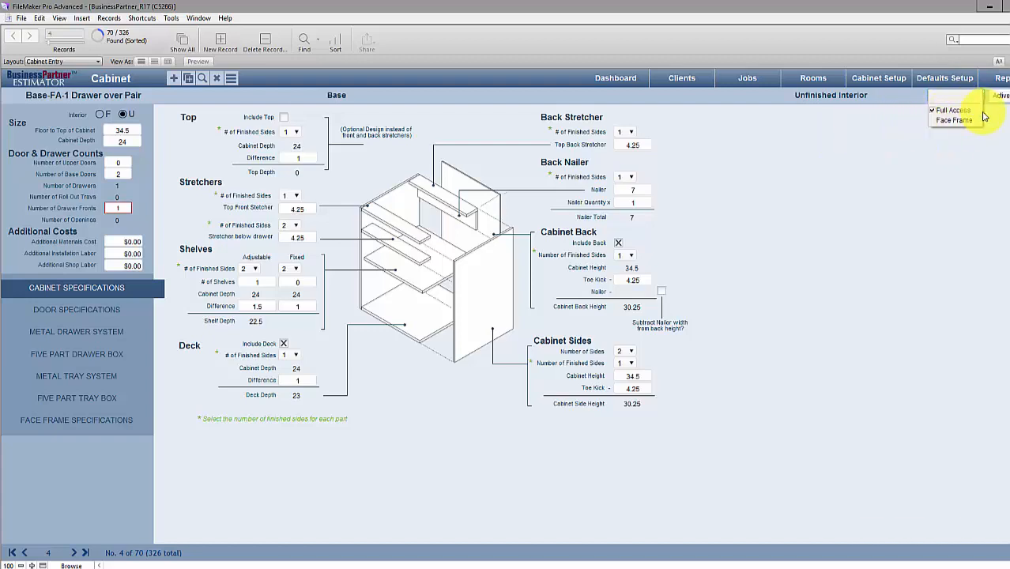
click(753, 145)
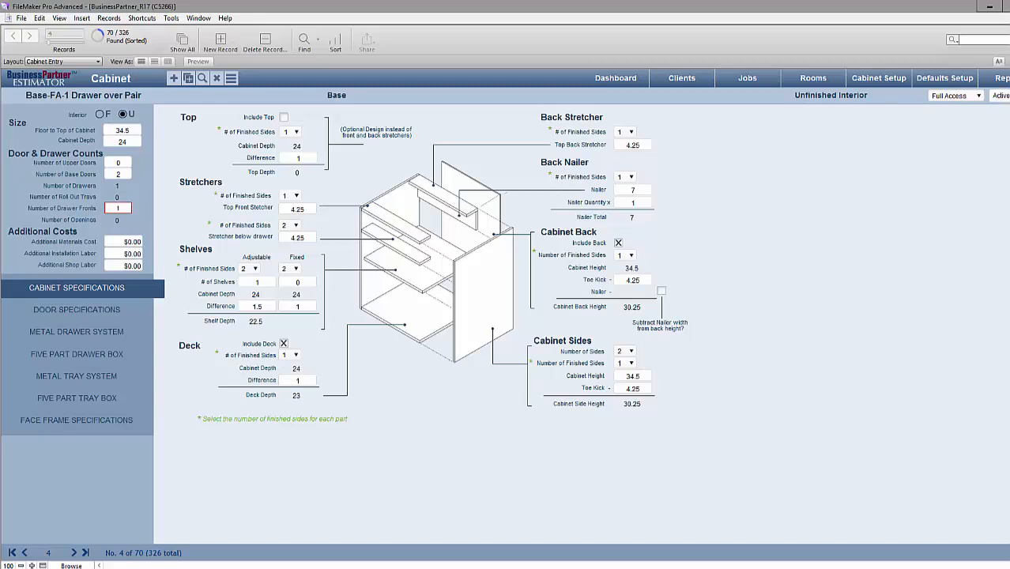
click(1002, 95)
click(980, 138)
Start a cabinet find with item type Vanity and item style Full Access.
click(202, 81)
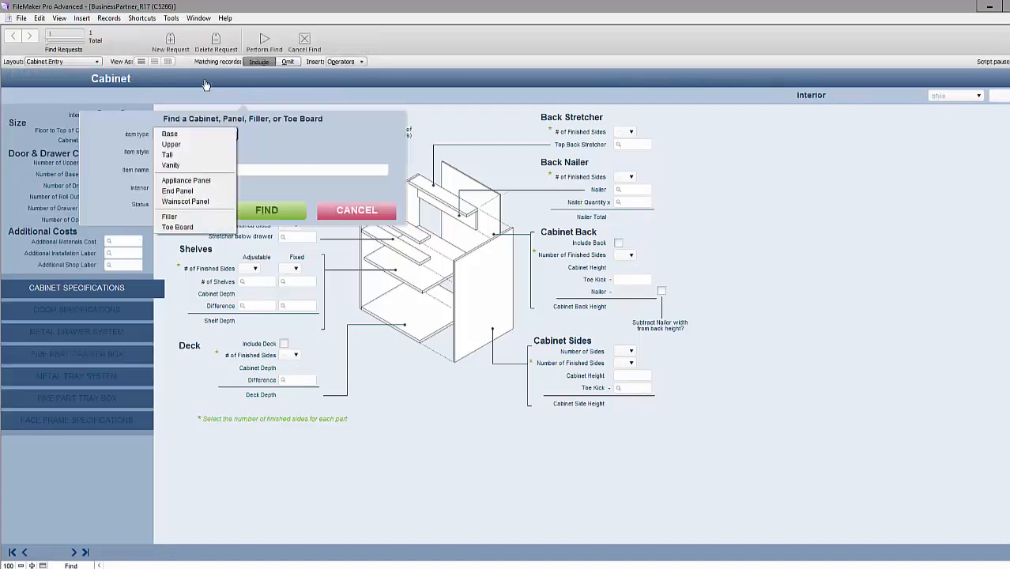
click(179, 166)
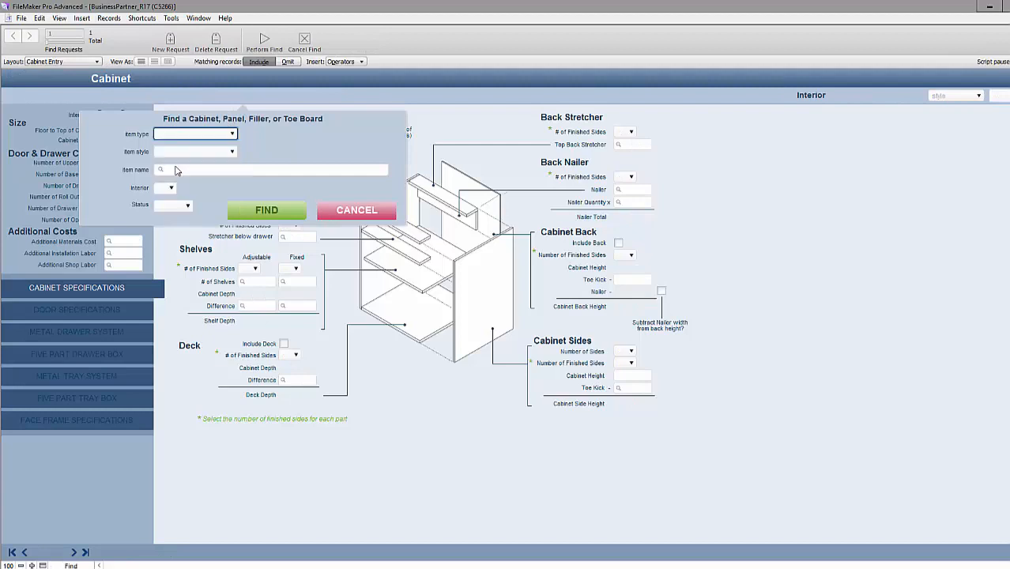
click(232, 153)
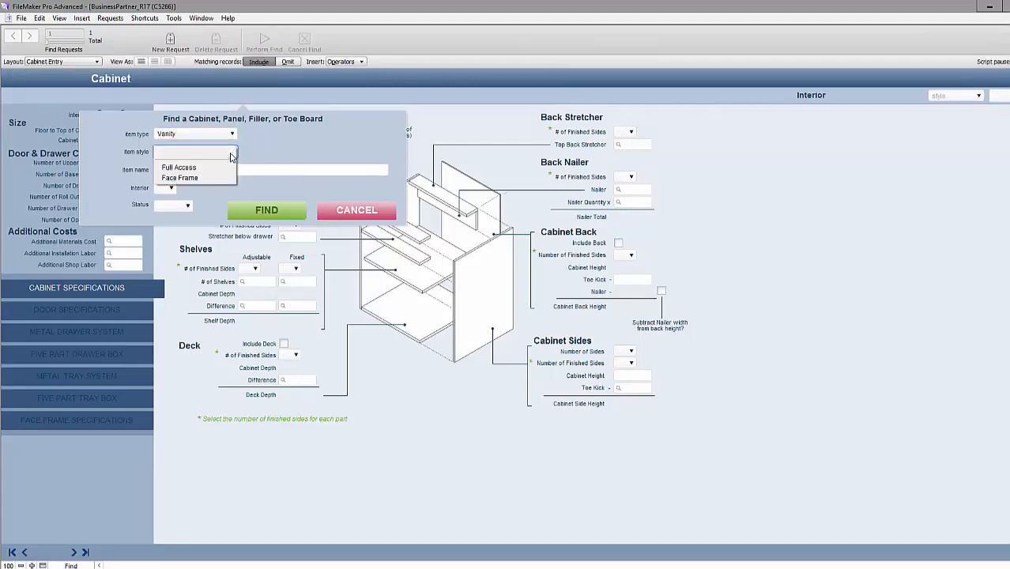
click(193, 166)
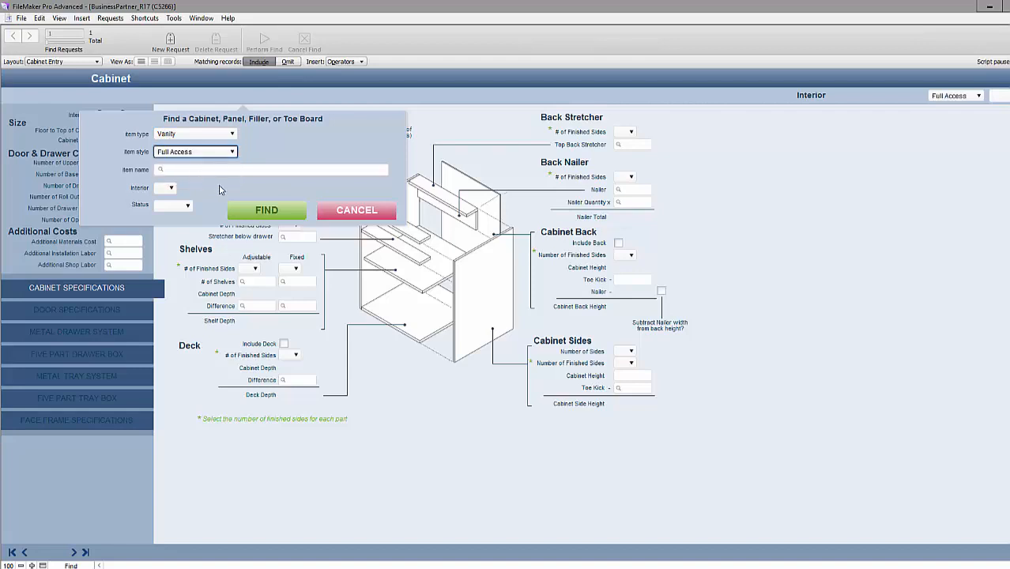
Set the find criteria to interior U, status Active and item name 2, and run the find.
click(169, 190)
text(F)
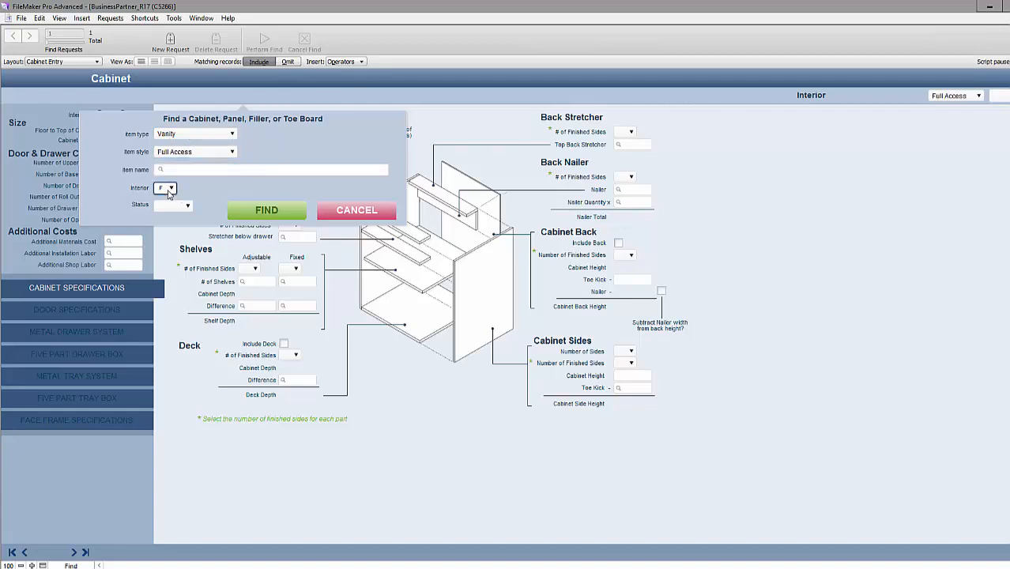
click(172, 188)
click(167, 199)
click(188, 209)
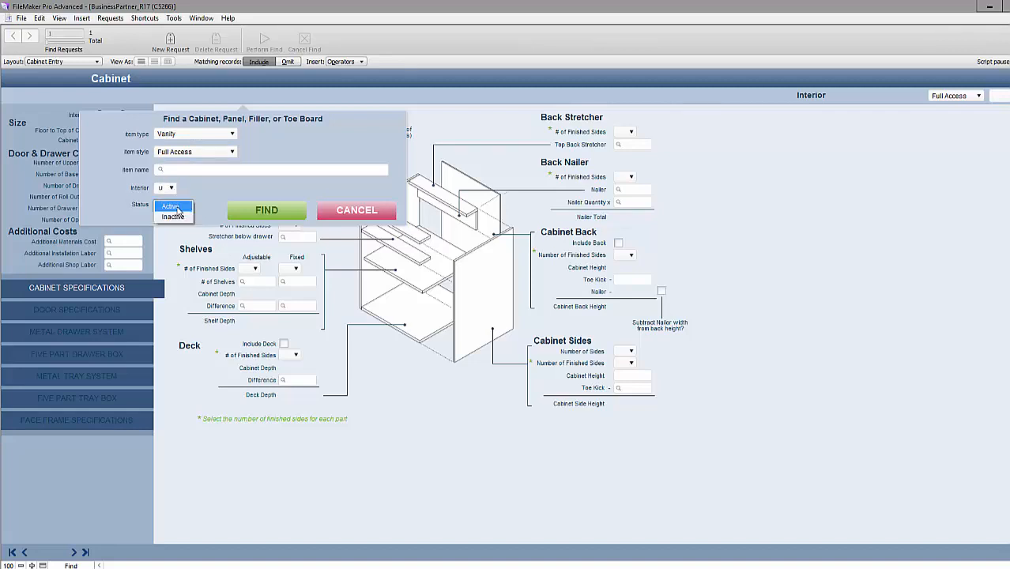
click(177, 207)
click(172, 172)
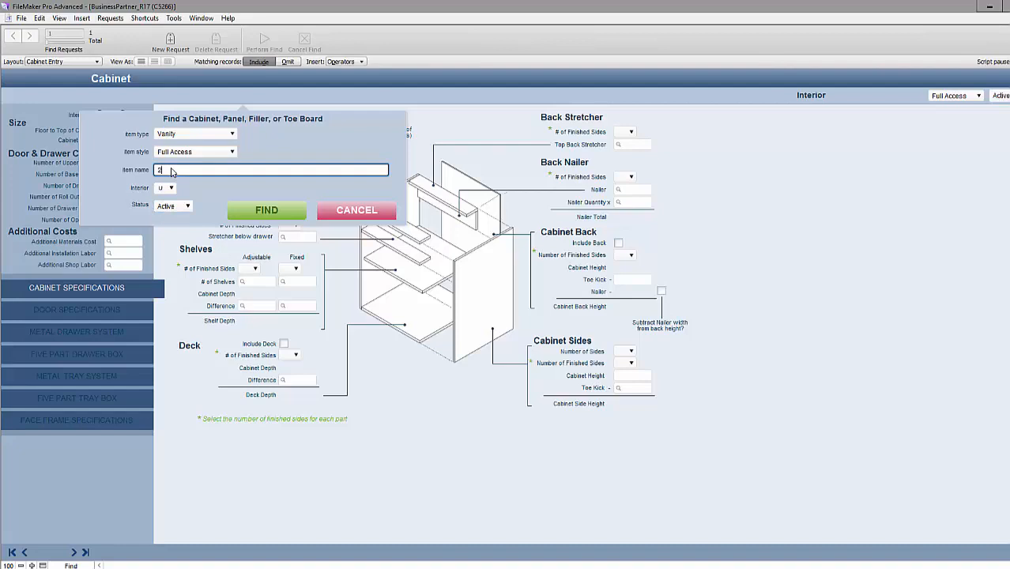
text(2)
click(266, 210)
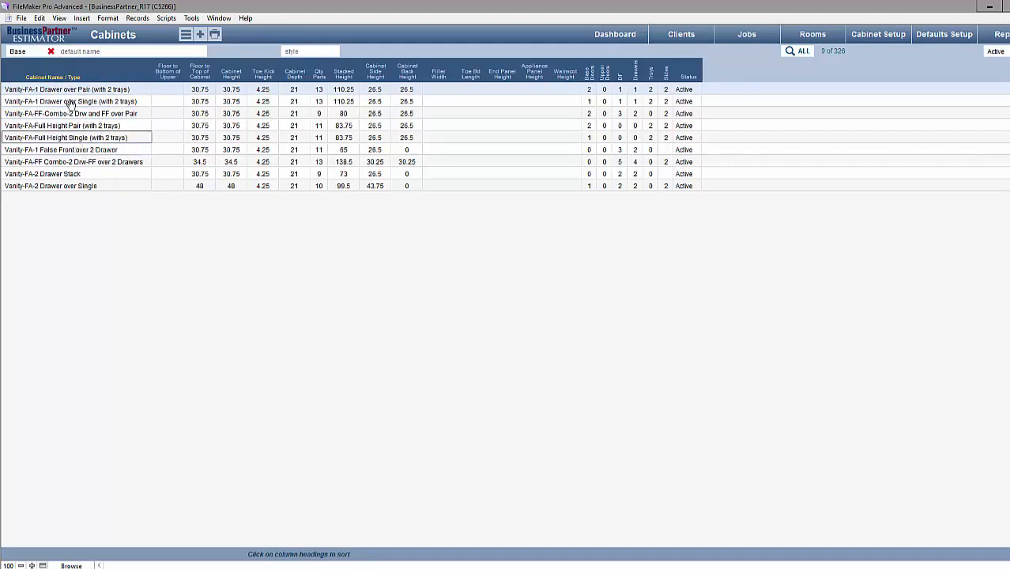
Clear the found set, filter the list by the Base category and open Base-FA-1 Drawer over Pair.
click(49, 51)
click(32, 54)
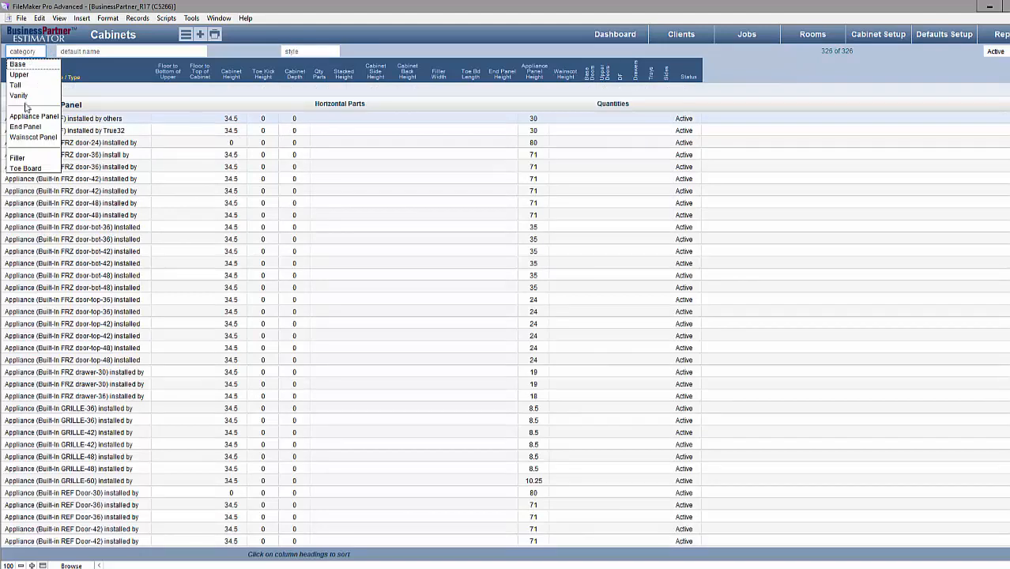
click(16, 81)
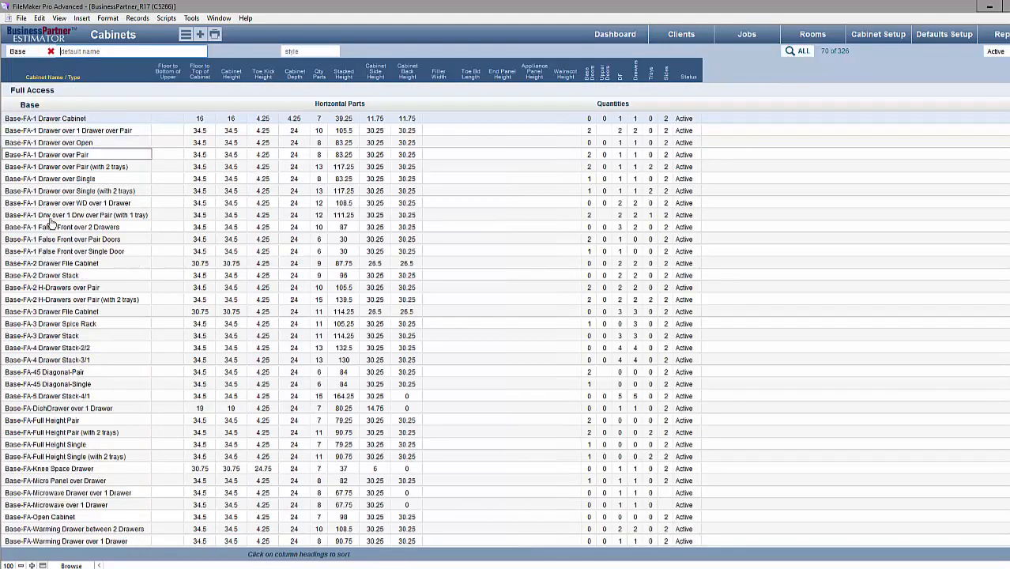
click(67, 156)
click(67, 158)
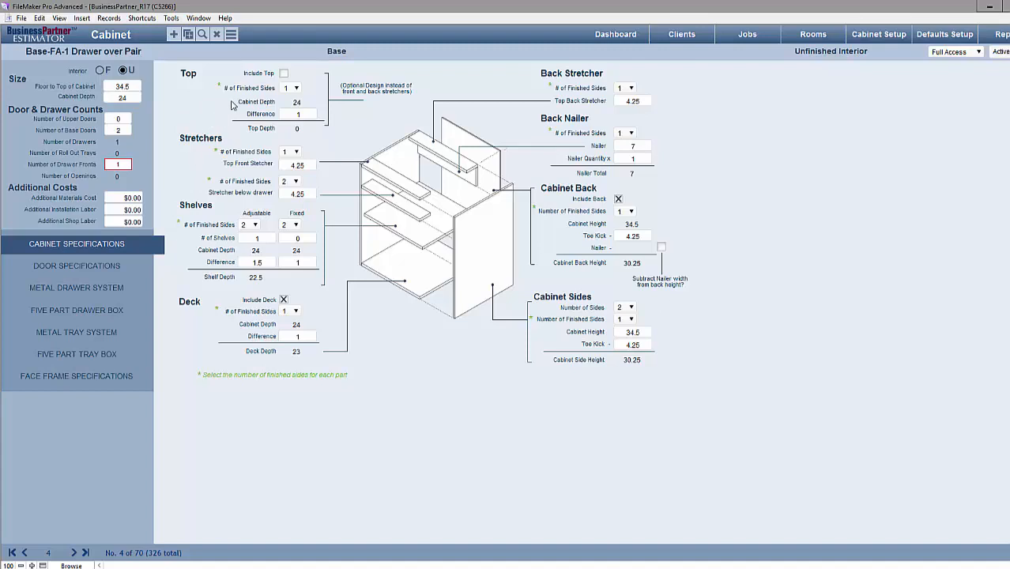
Return to the cabinet list and inspect the editable Toe Kick Height values of the first two Base cabinets.
click(231, 34)
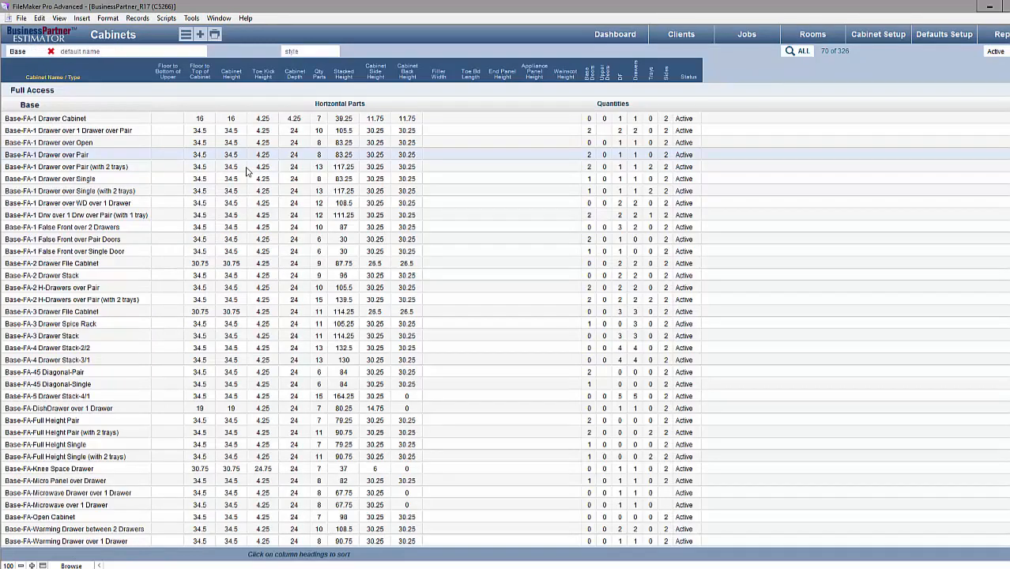
click(263, 119)
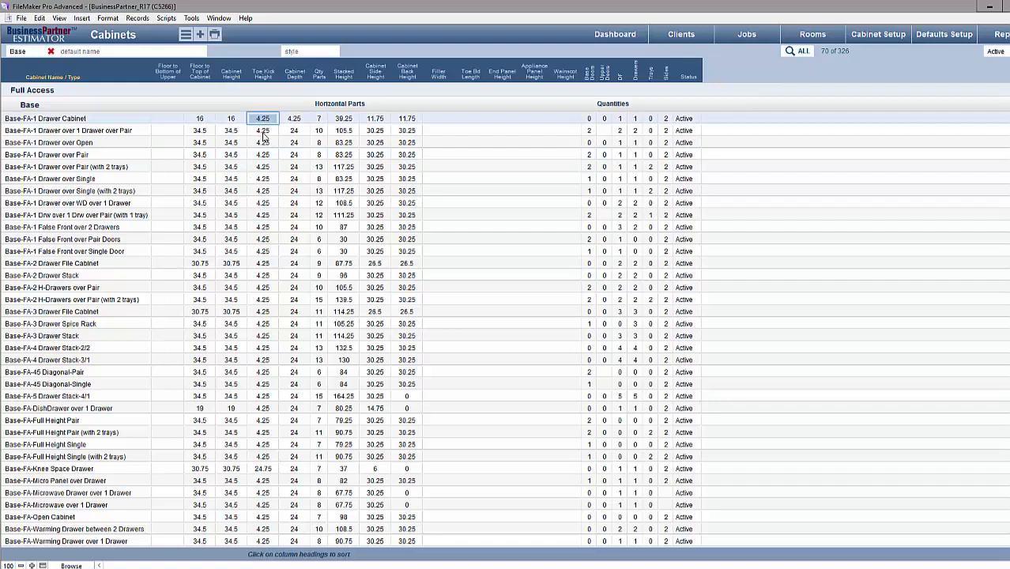
click(263, 132)
click(399, 120)
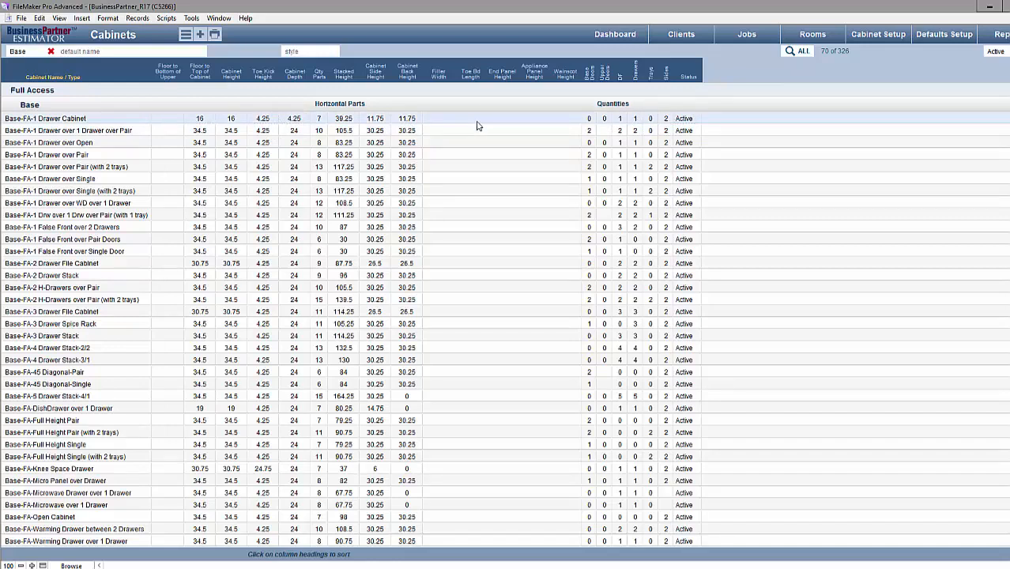
click(258, 131)
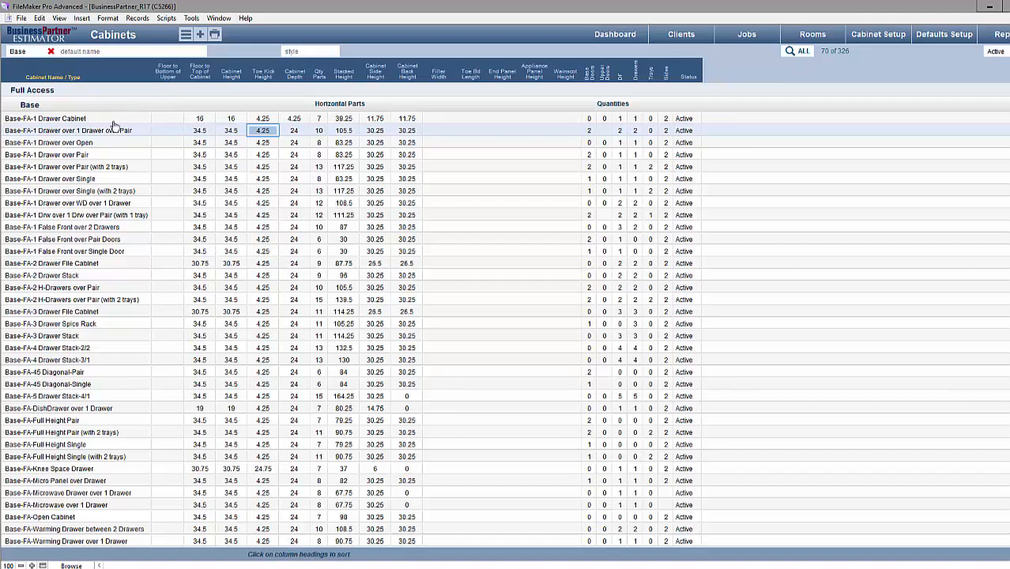
In the Base-FA-1 Drawer over Pair record, include a top and enter 1 as the number of drawer fronts.
click(76, 156)
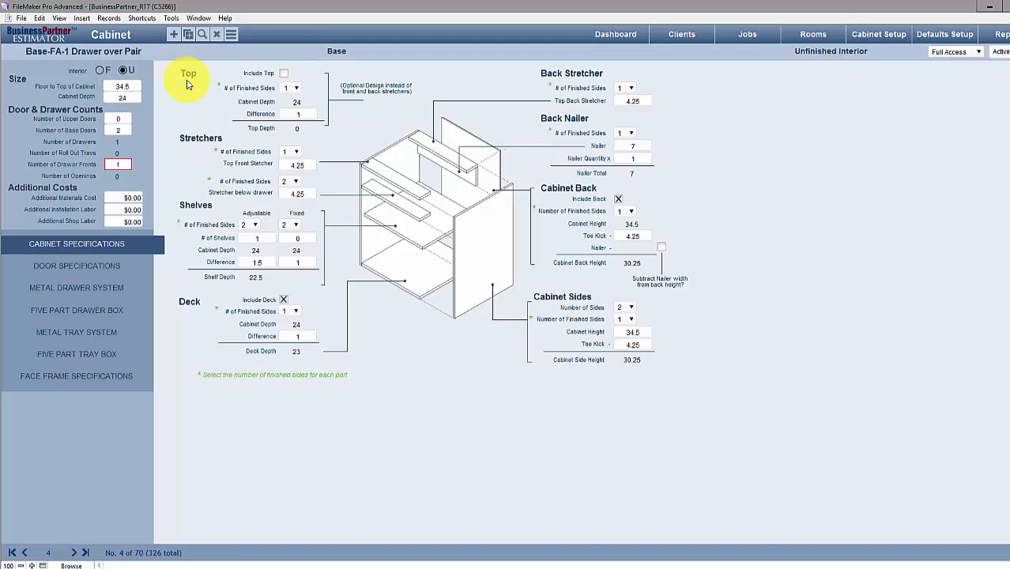
click(285, 75)
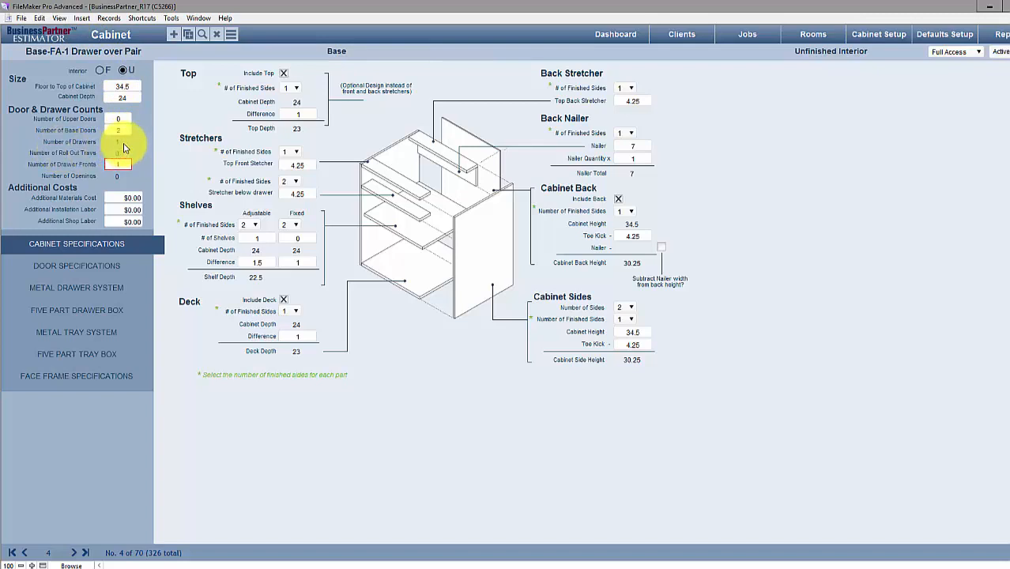
text(1)
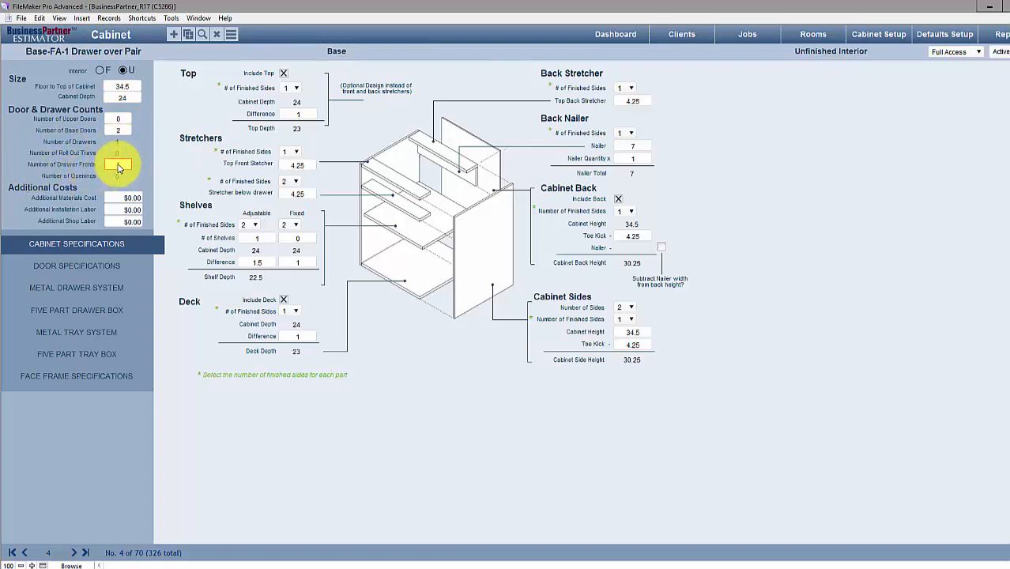